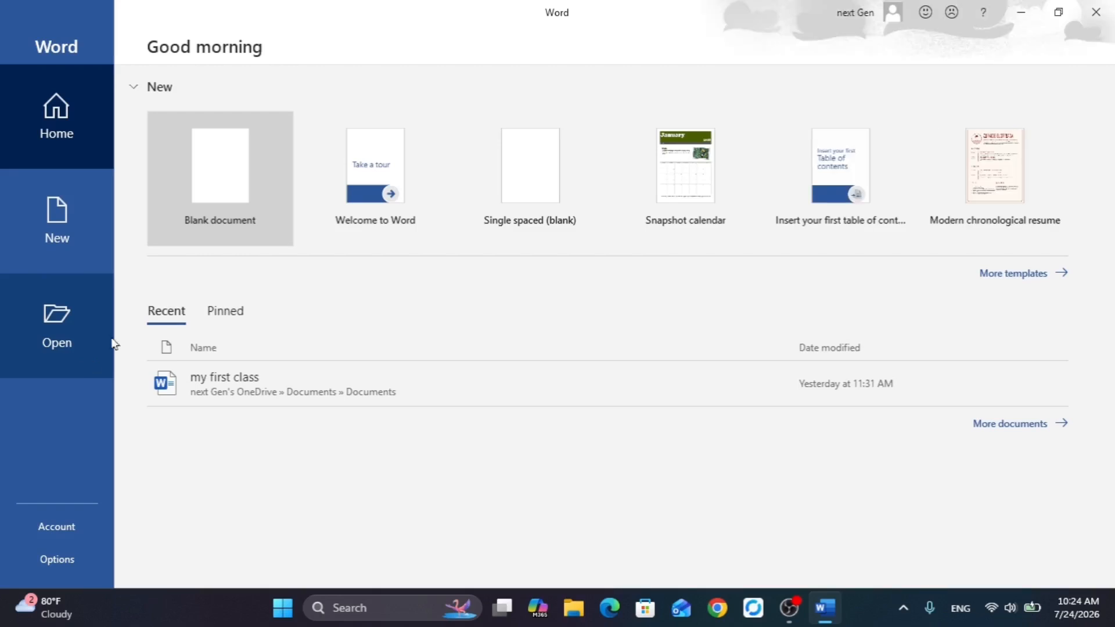
Create a blank document and write "Welcome to the 2nd class of MS word." as its first line.
left_click(236, 200)
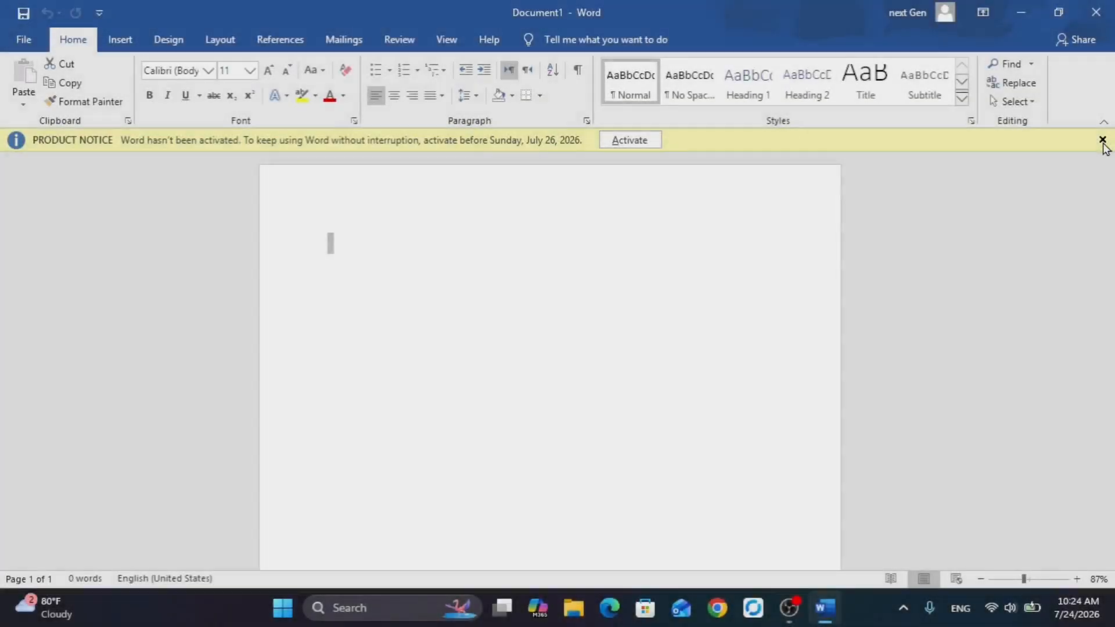
left_click(1098, 143)
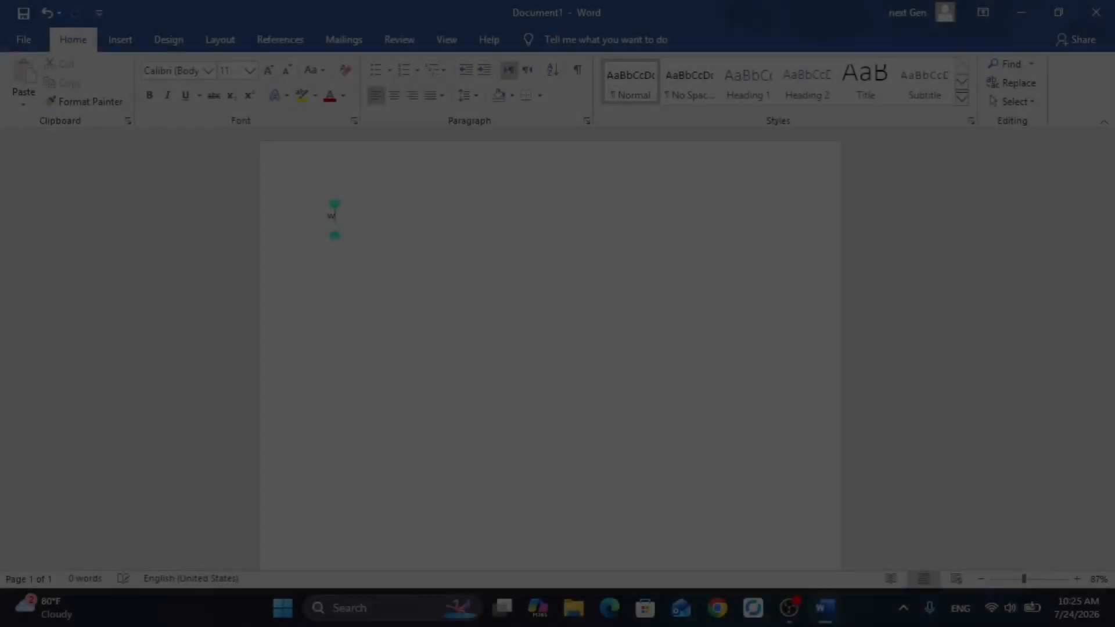
type("elcome t")
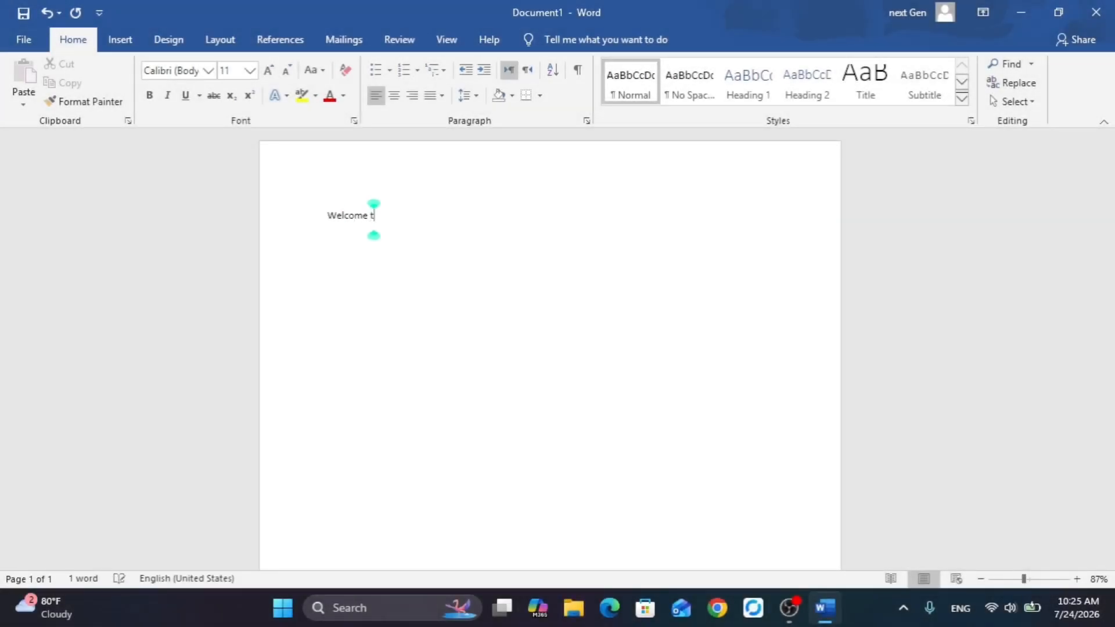
type("o the 2n")
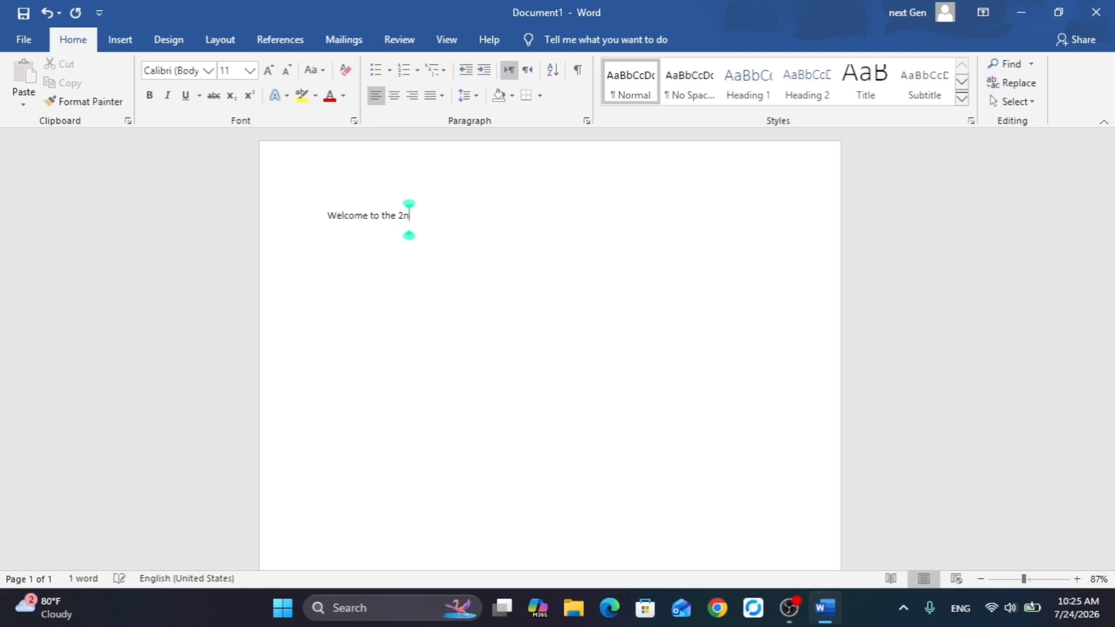
type("d cl")
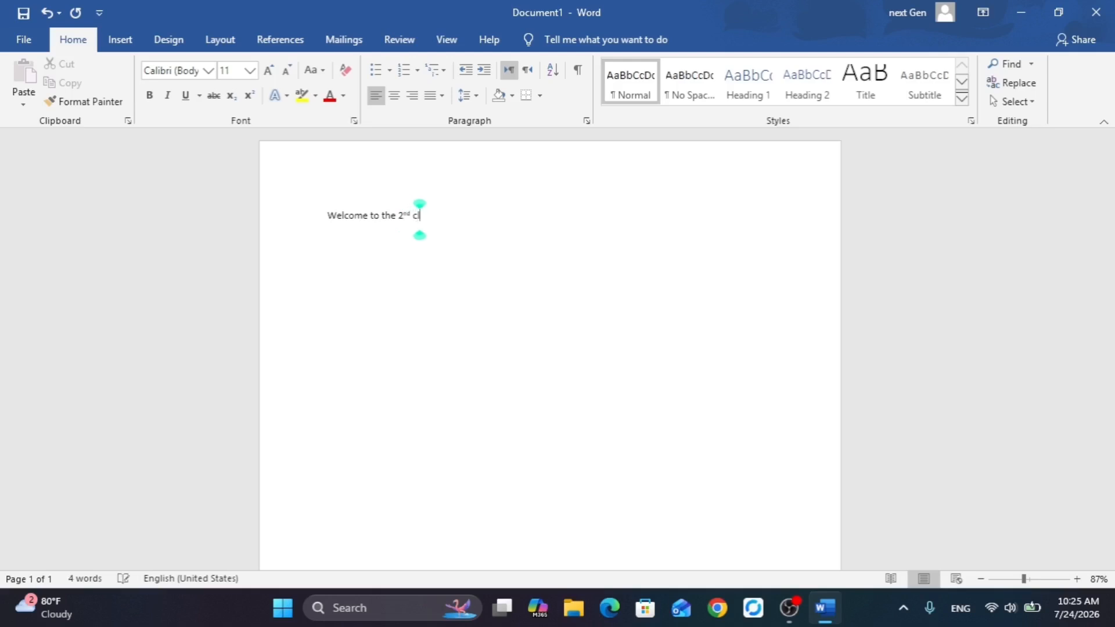
type("ass of MS ")
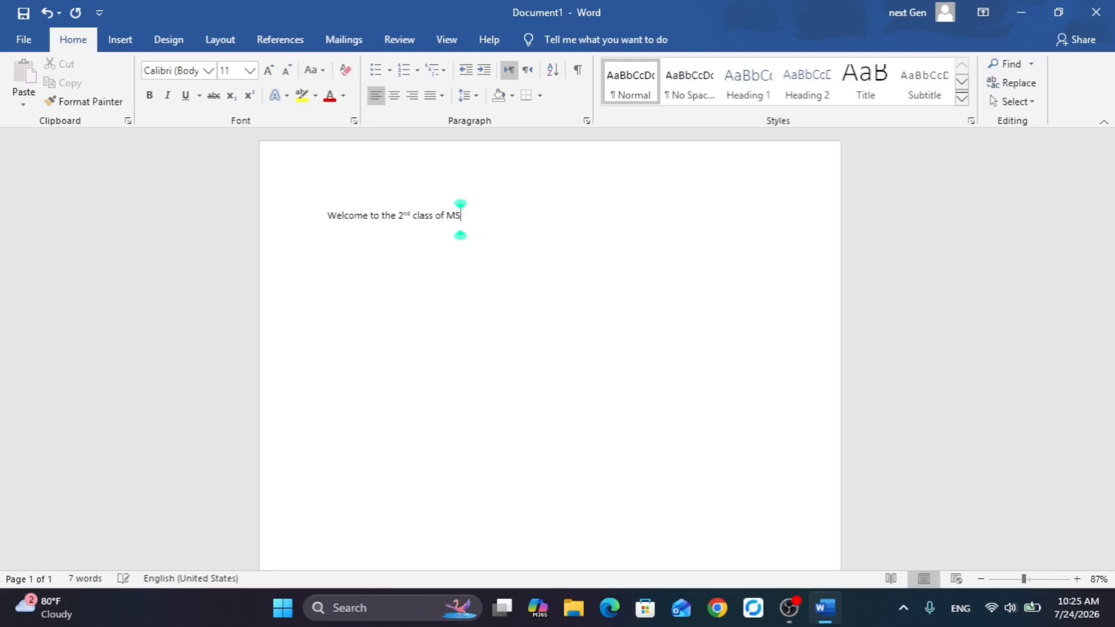
type("word.")
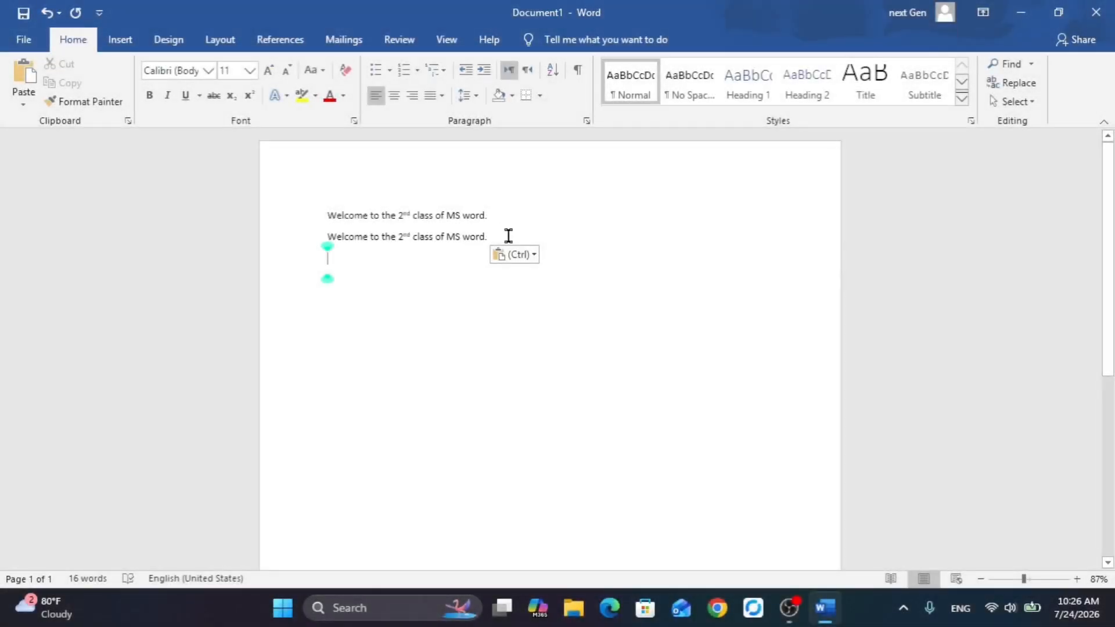
Cut the duplicate sentence on the second line.
left_click_drag(488, 237, 323, 239)
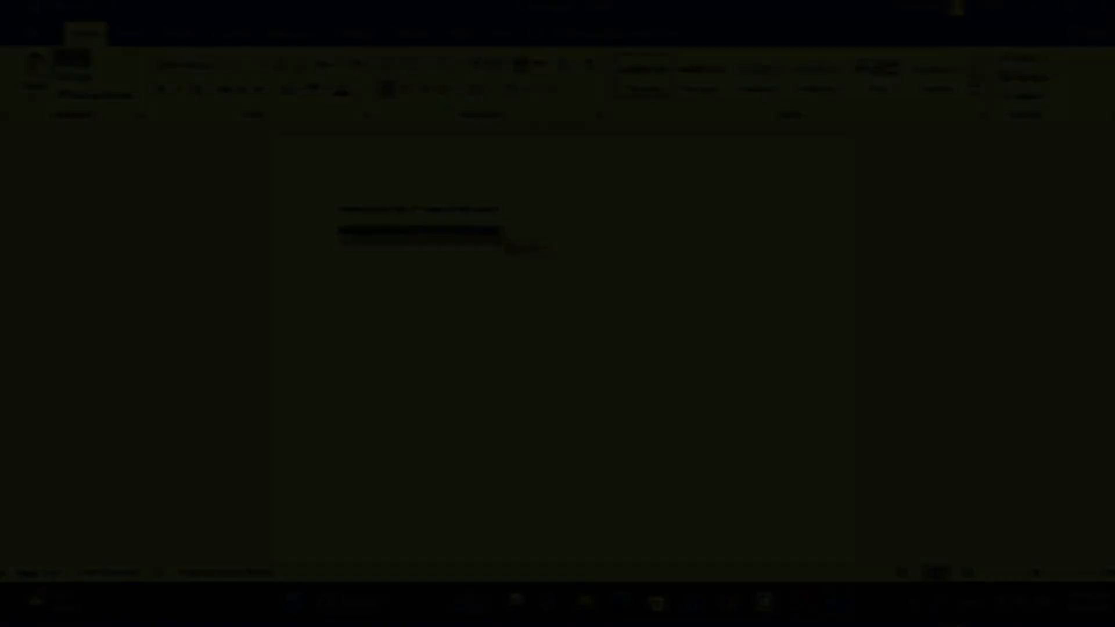
left_click(66, 64)
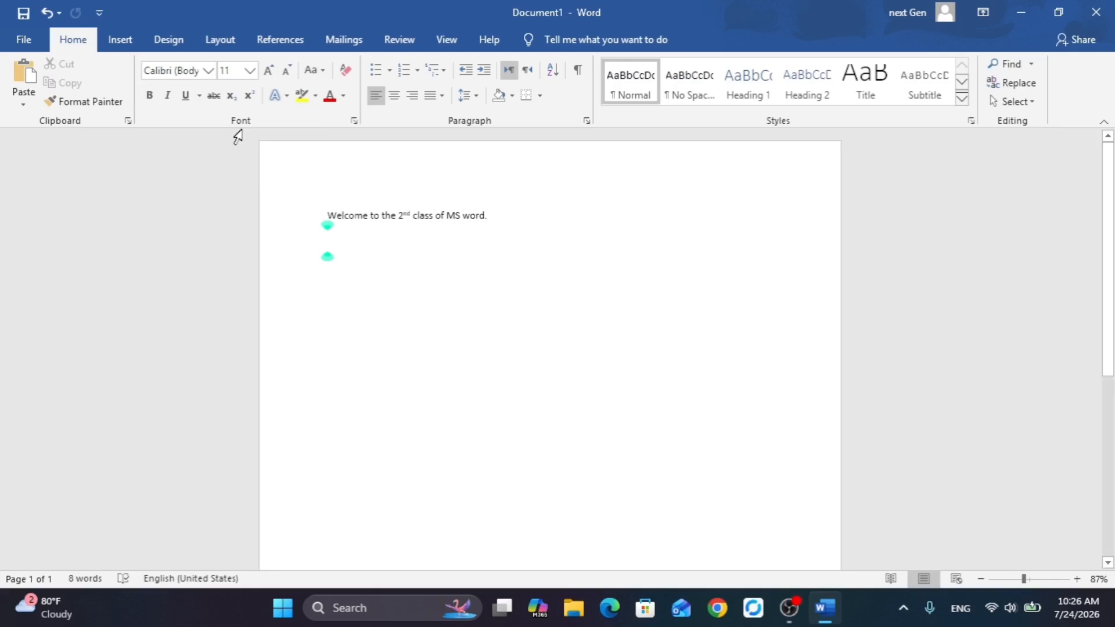
Format the welcome sentence in Times New Roman at font size 24.
left_click(208, 70)
left_click(241, 152)
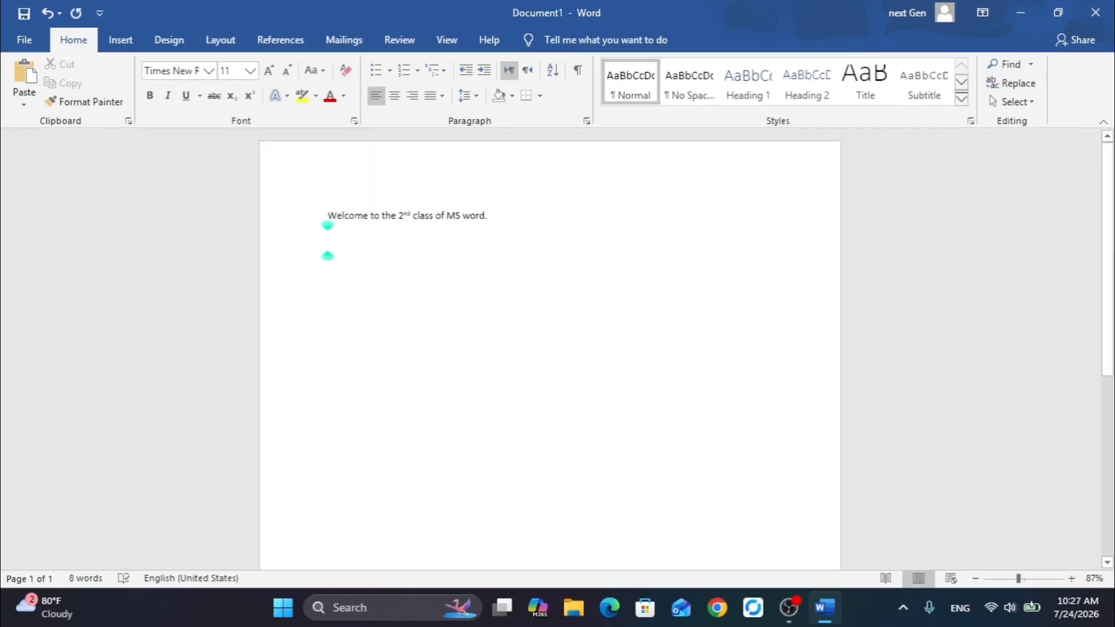
left_click_drag(484, 219, 330, 213)
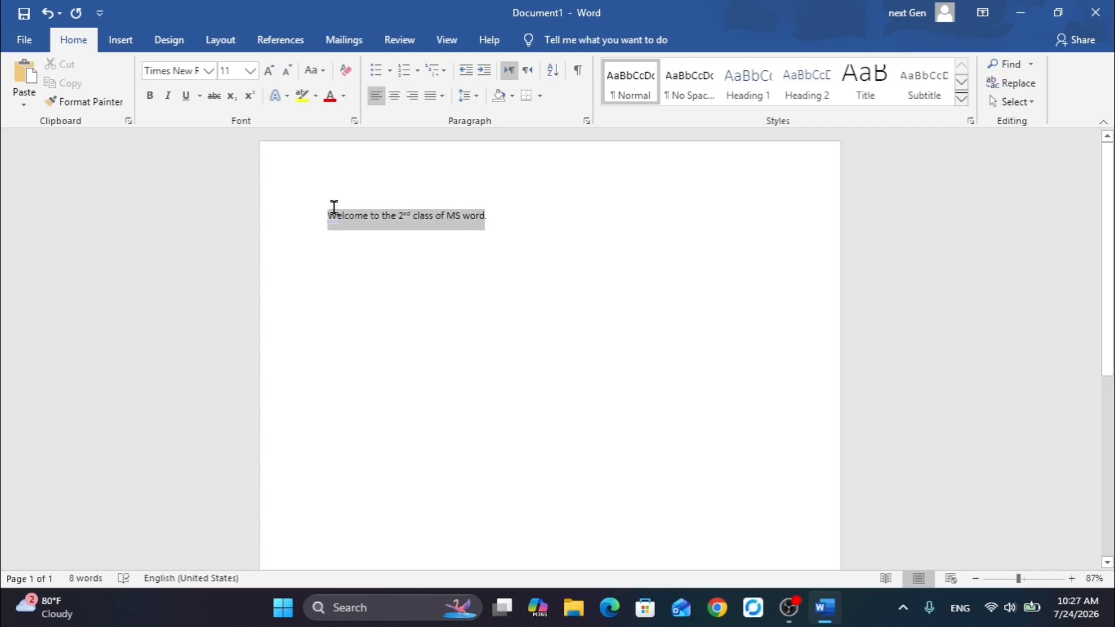
left_click(207, 70)
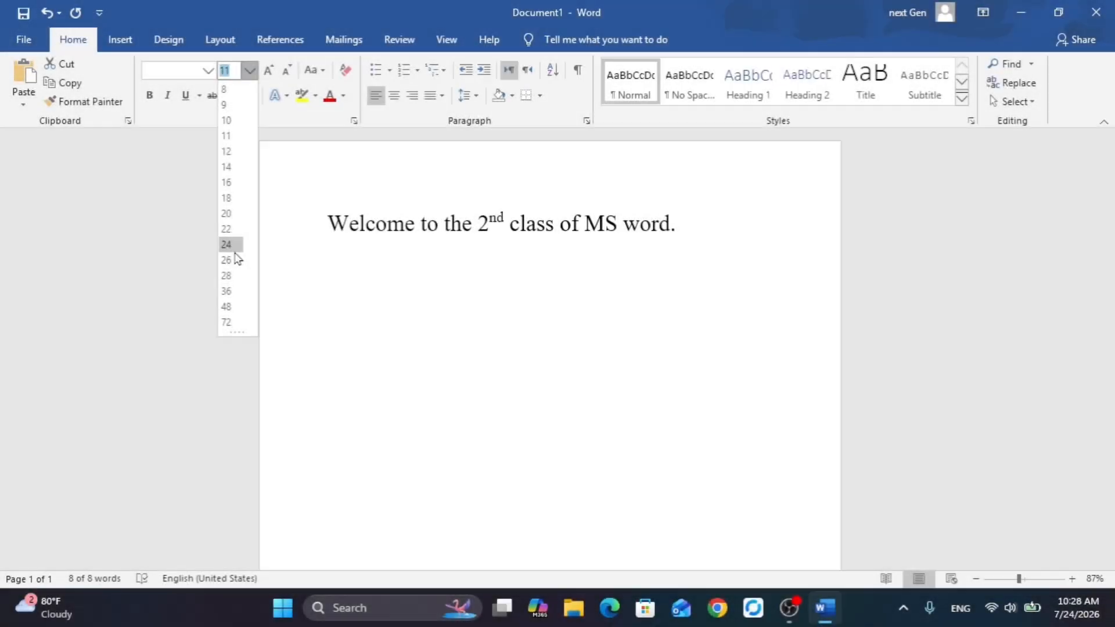
left_click(235, 253)
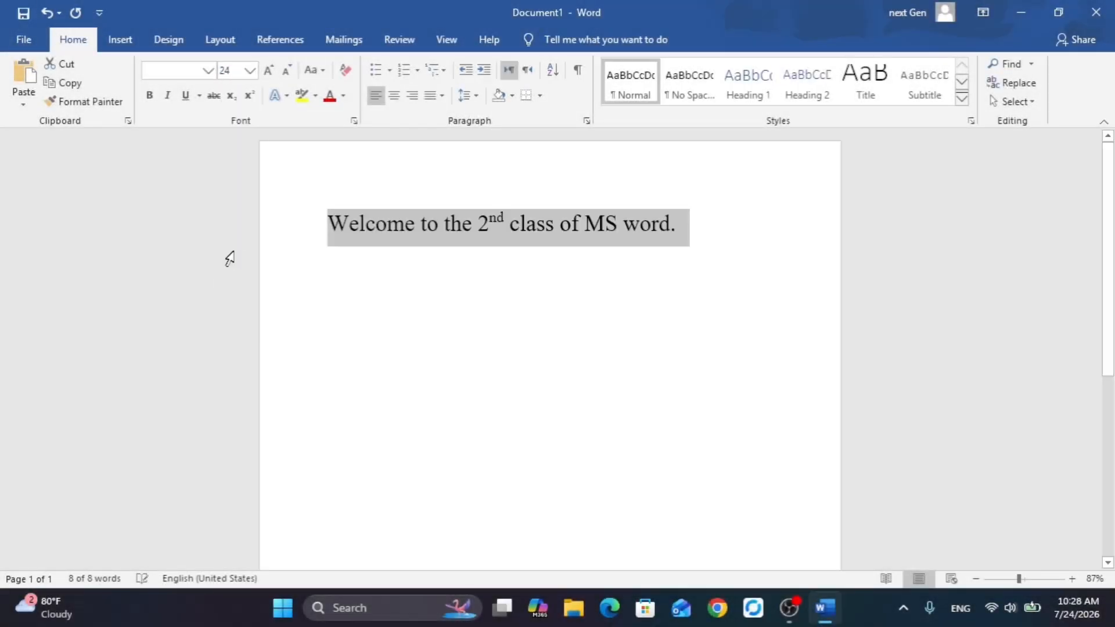
left_click(327, 271)
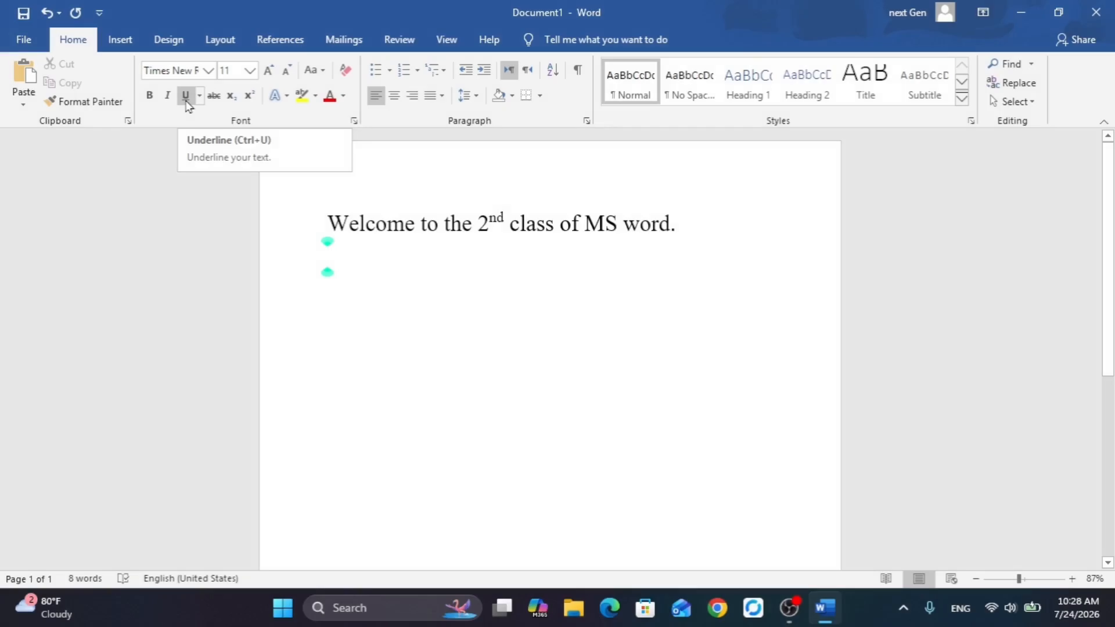
Apply the text effect "Fill: White; Outline: Blue, Accent color 1; Glow: Blue, Accent color 1" to the welcome sentence.
left_click(186, 95)
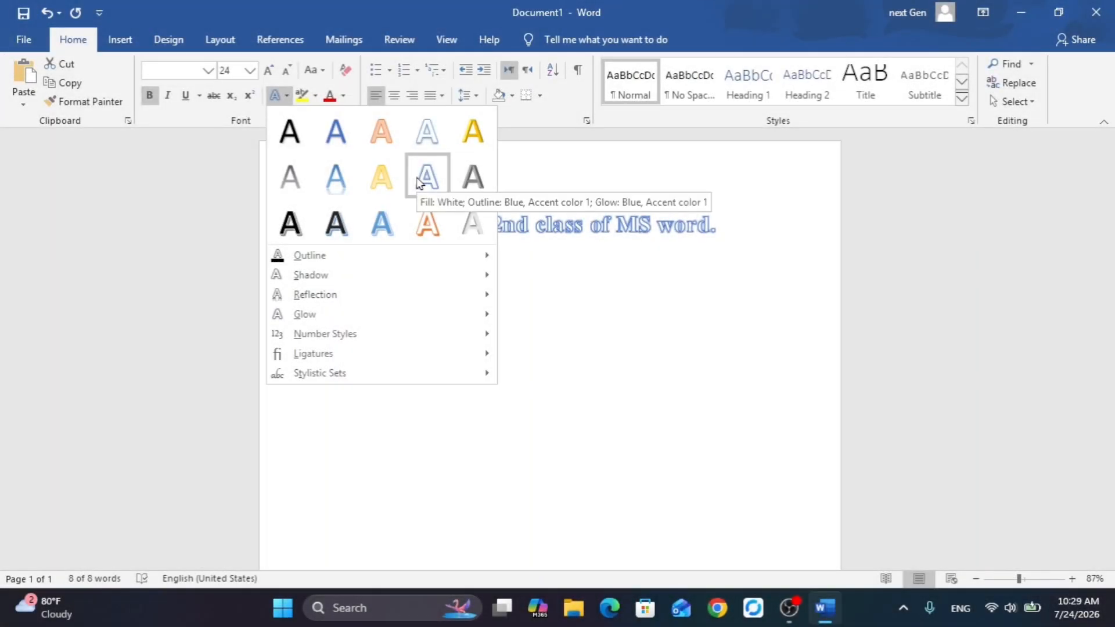
left_click(427, 175)
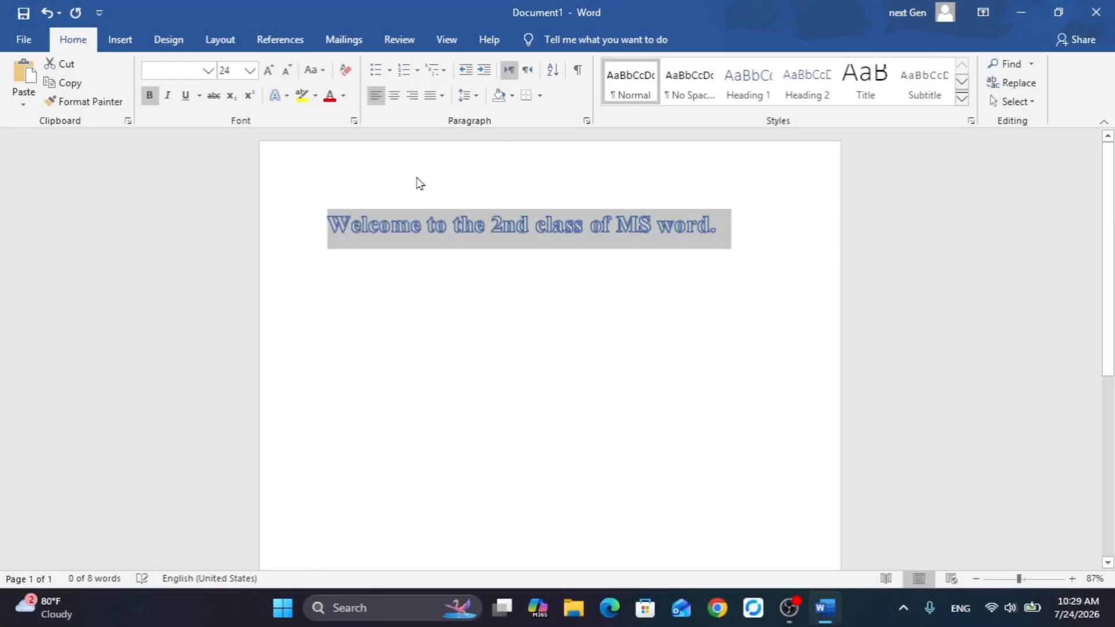
left_click(328, 255)
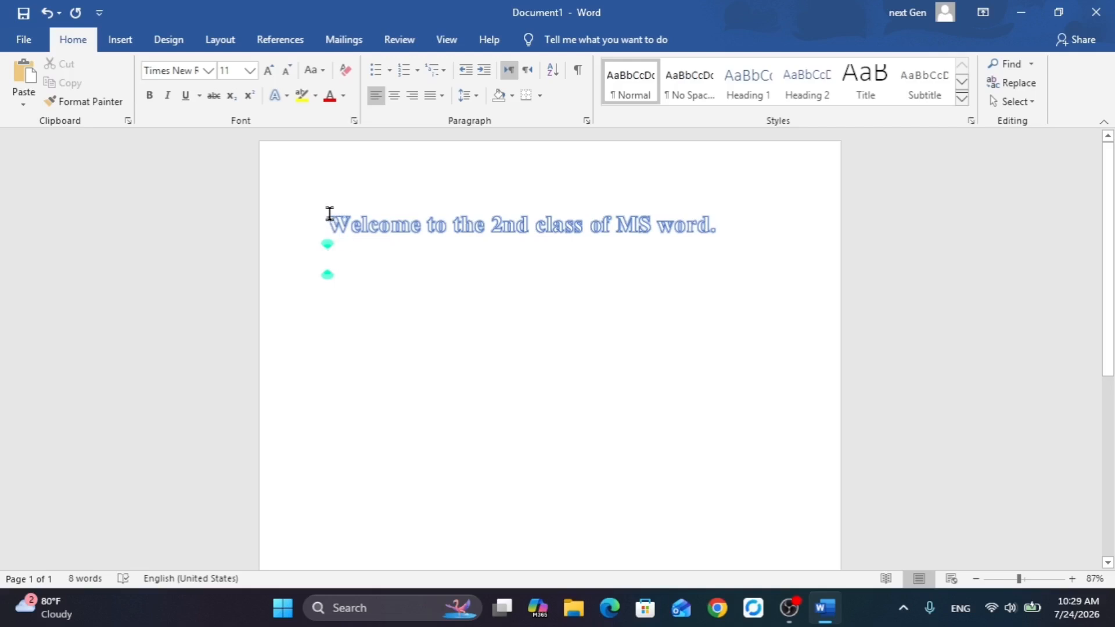
Highlight the sentence in yellow with "Welcome" in red, and increase the font size at the word "to".
left_click_drag(325, 218, 630, 263)
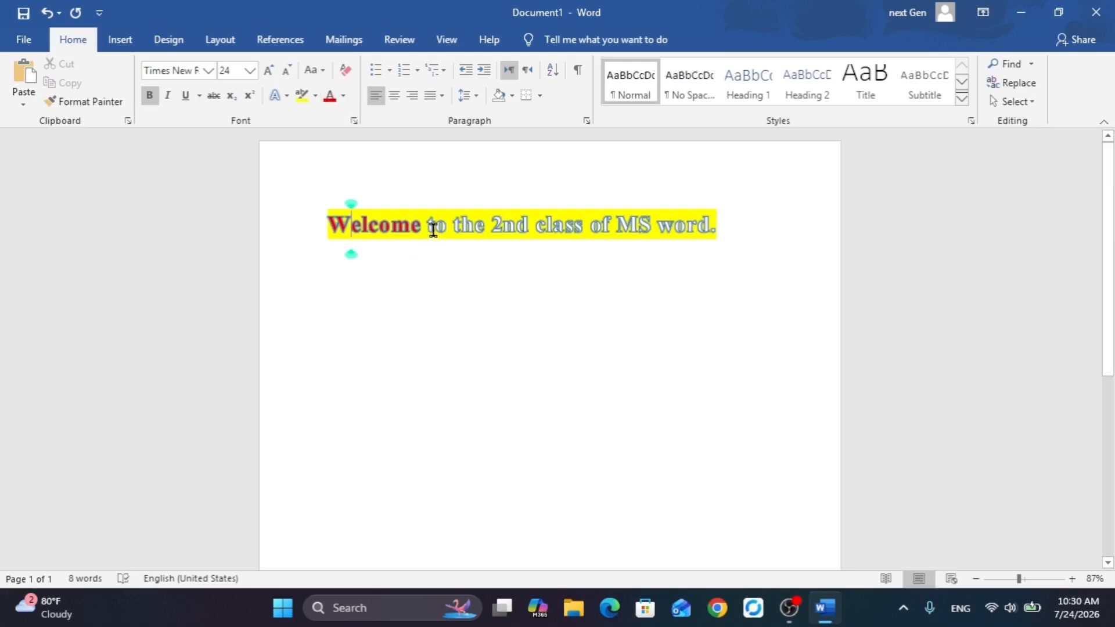
left_click(433, 229)
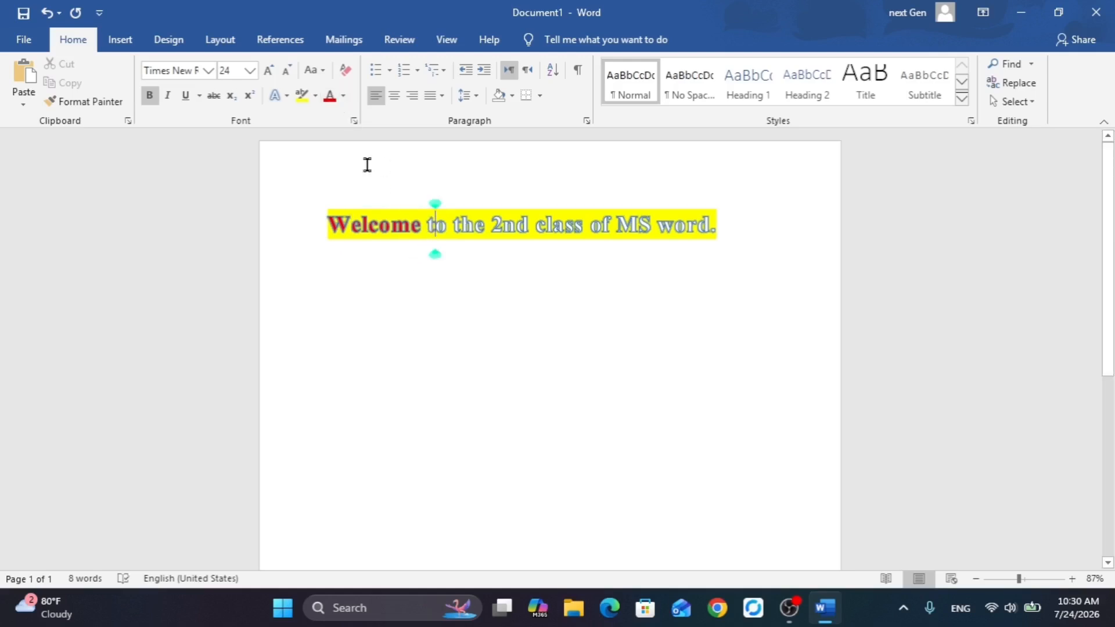
left_click(269, 71)
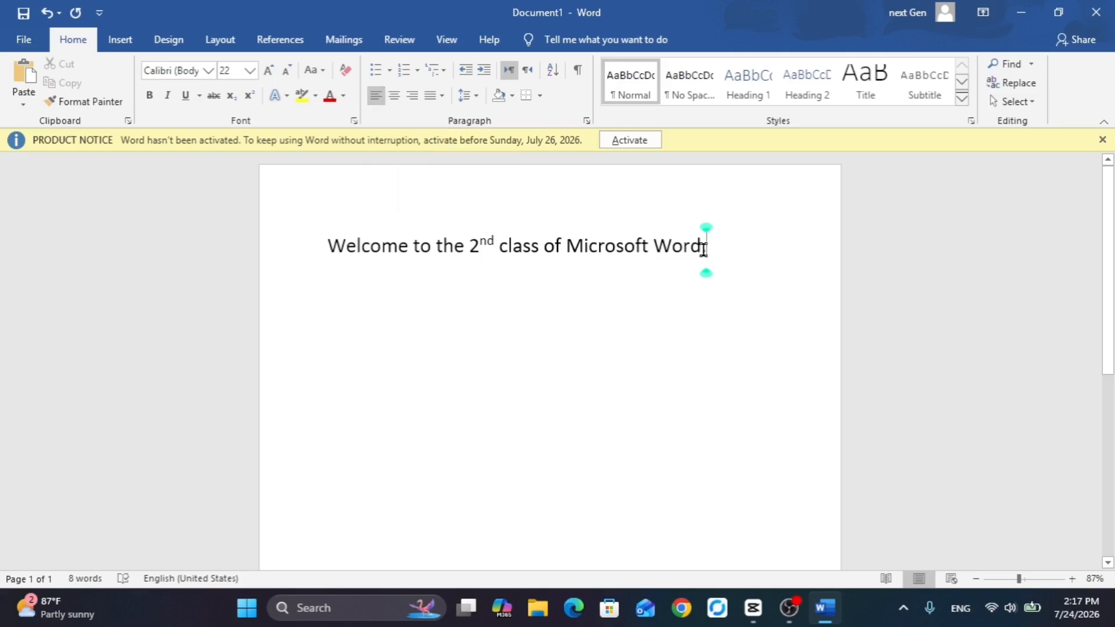
Try center and right alignment on the "Welcome to the 2nd class of Microsoft Word." line, ending with Justify.
left_click_drag(704, 248, 335, 248)
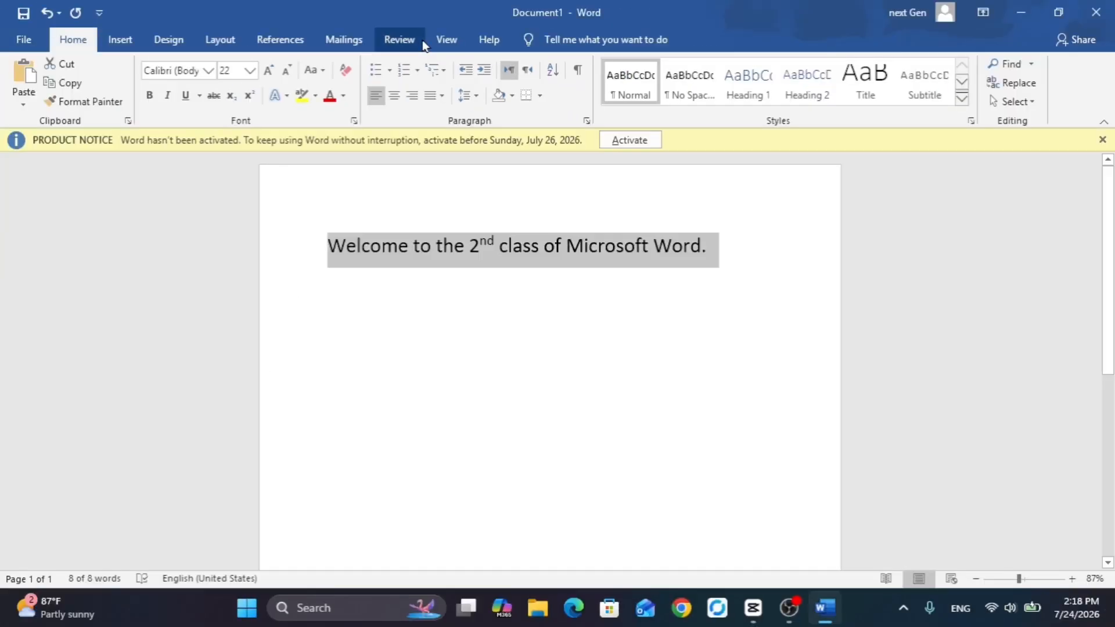
left_click(393, 96)
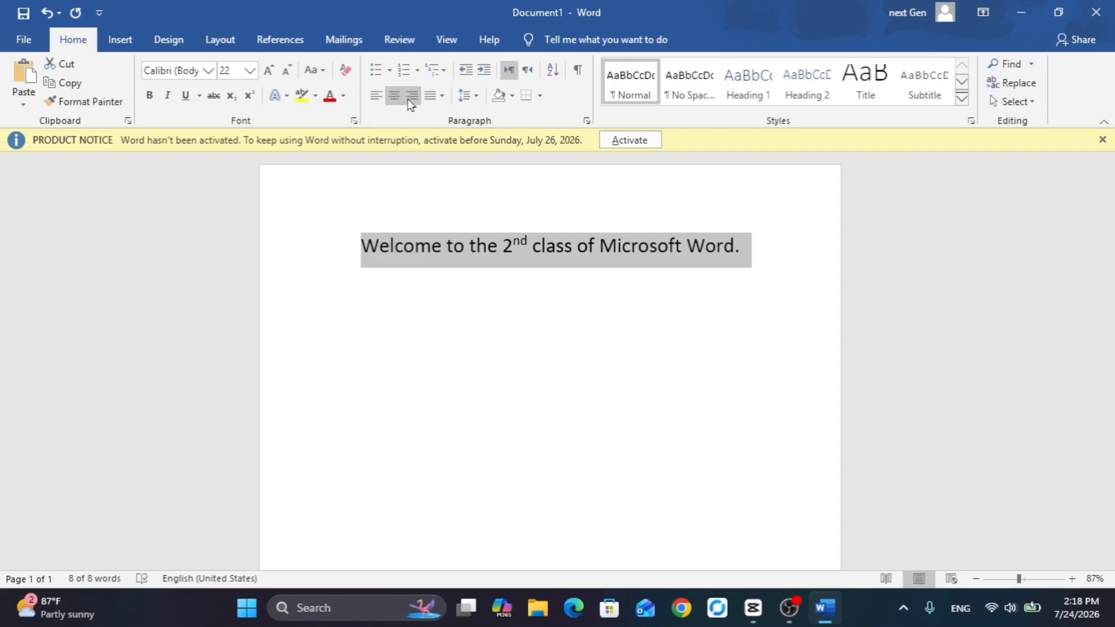
left_click(410, 102)
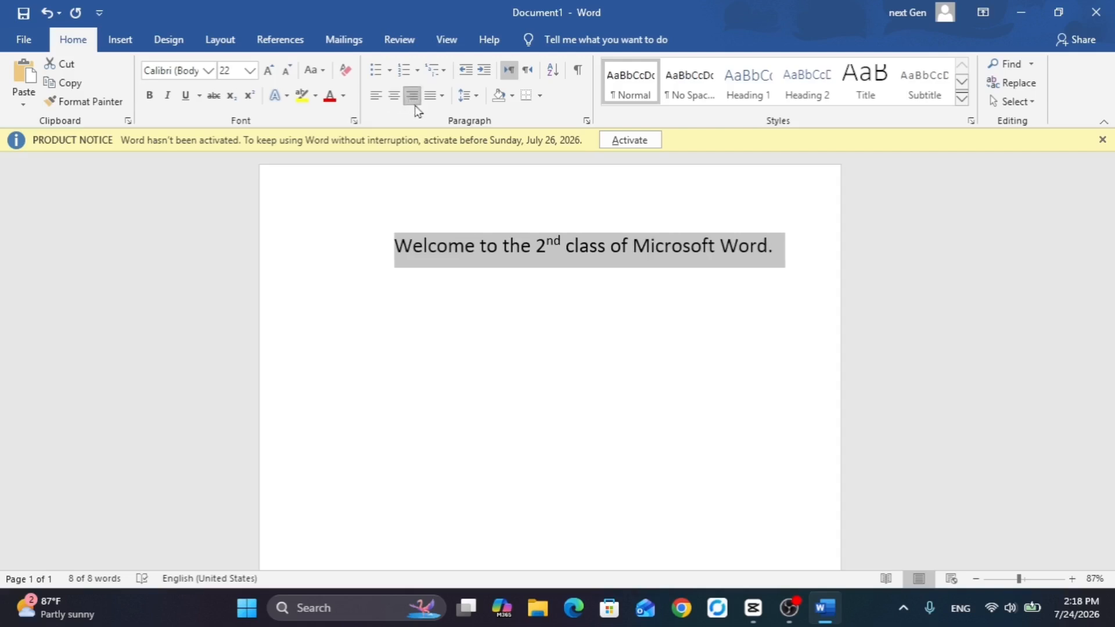
left_click(433, 104)
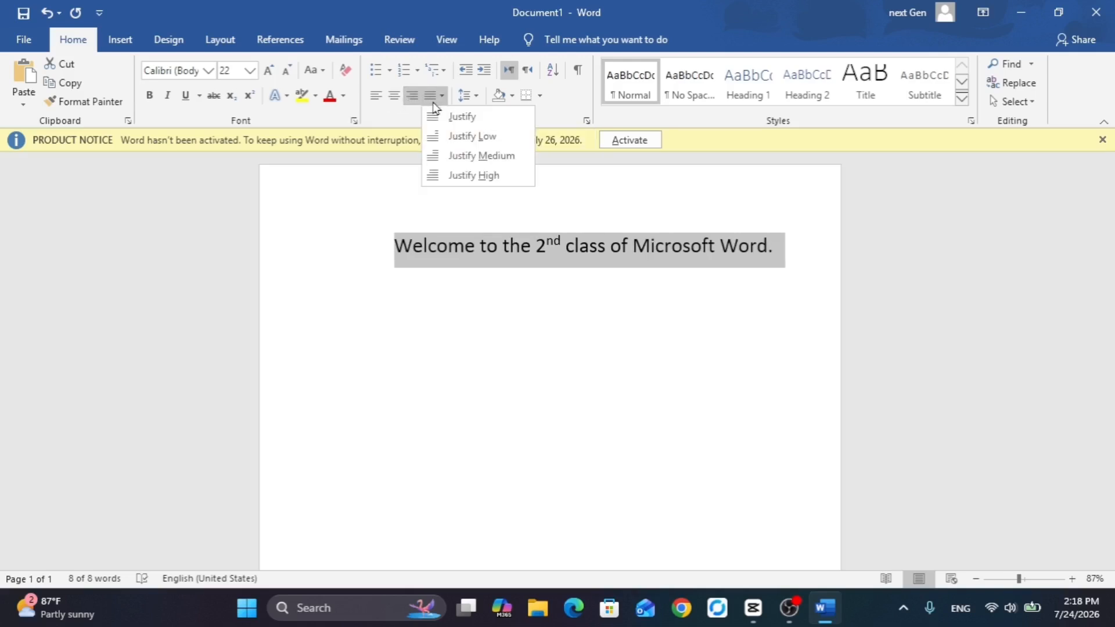
left_click(451, 120)
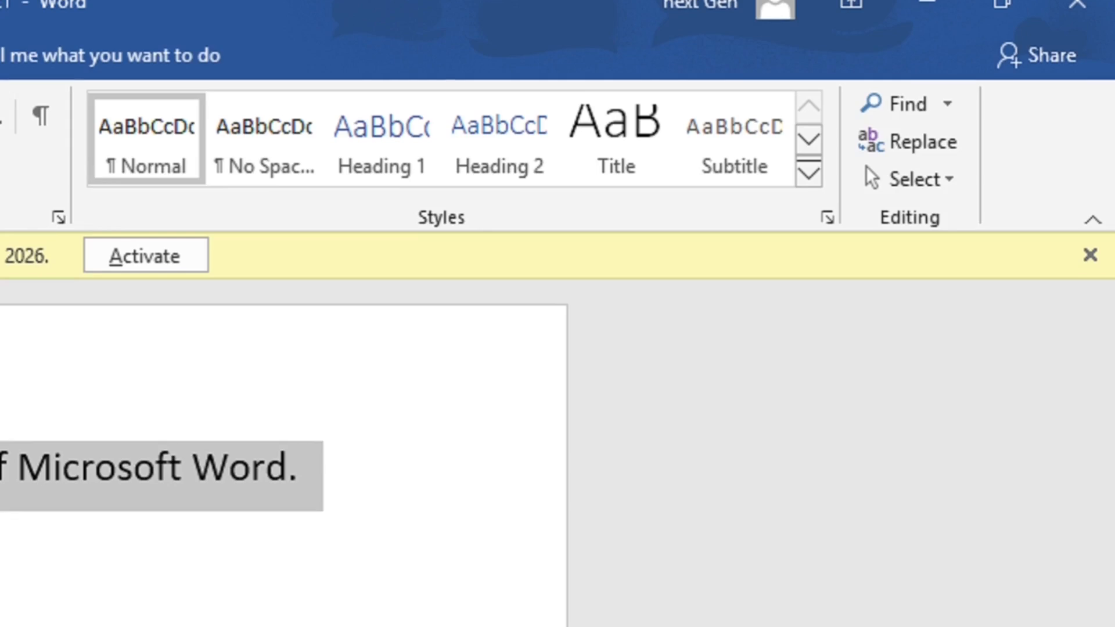
Write the sentence "Welcome to the 2nd class of MS word." in the empty document.
type("Welcome")
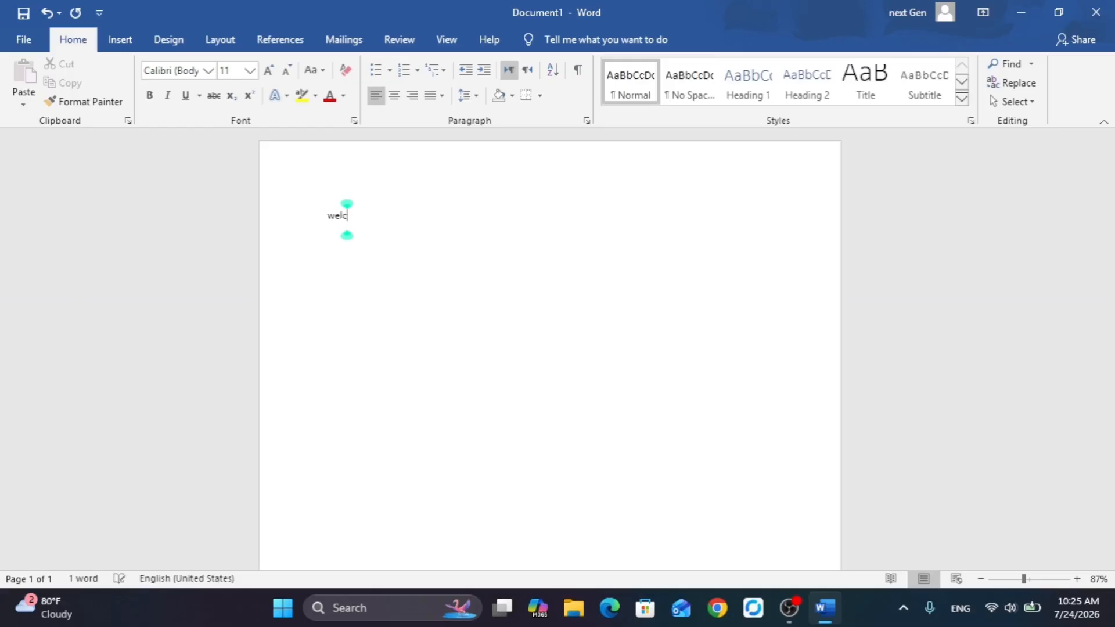
type(" to the 2nd class of MS word")
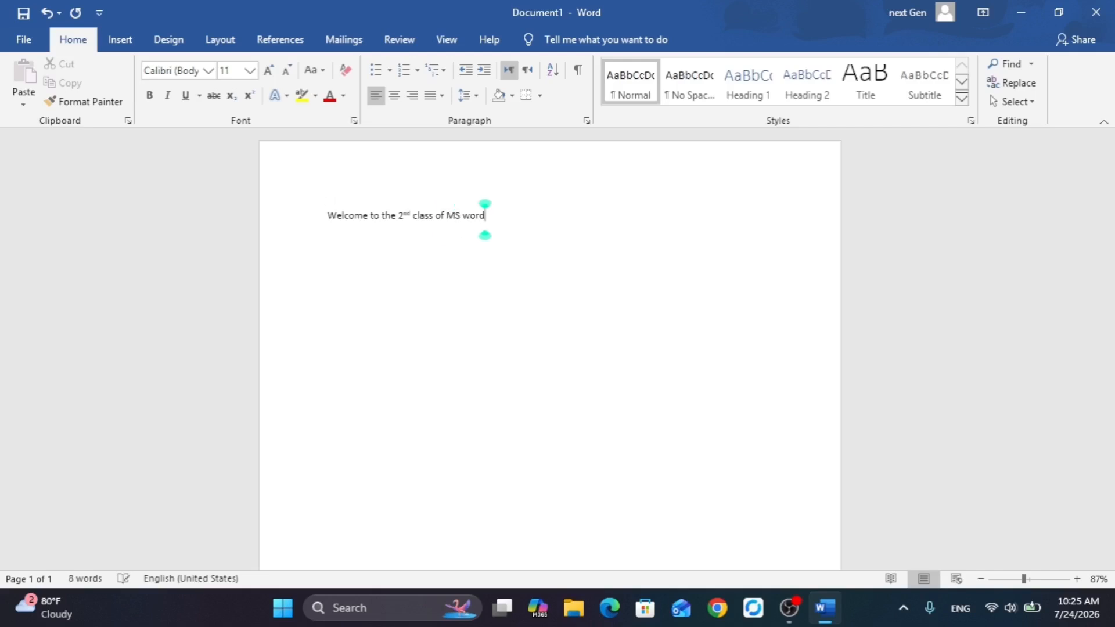
type(".")
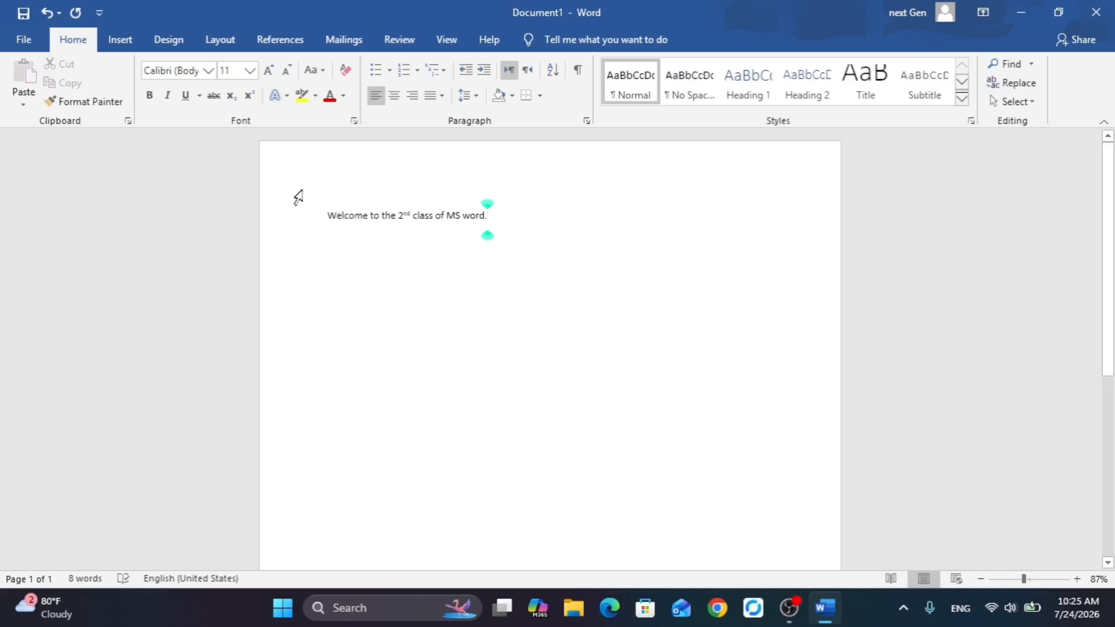
Copy the whole welcome sentence and start a new line below it.
left_click_drag(503, 215, 320, 197)
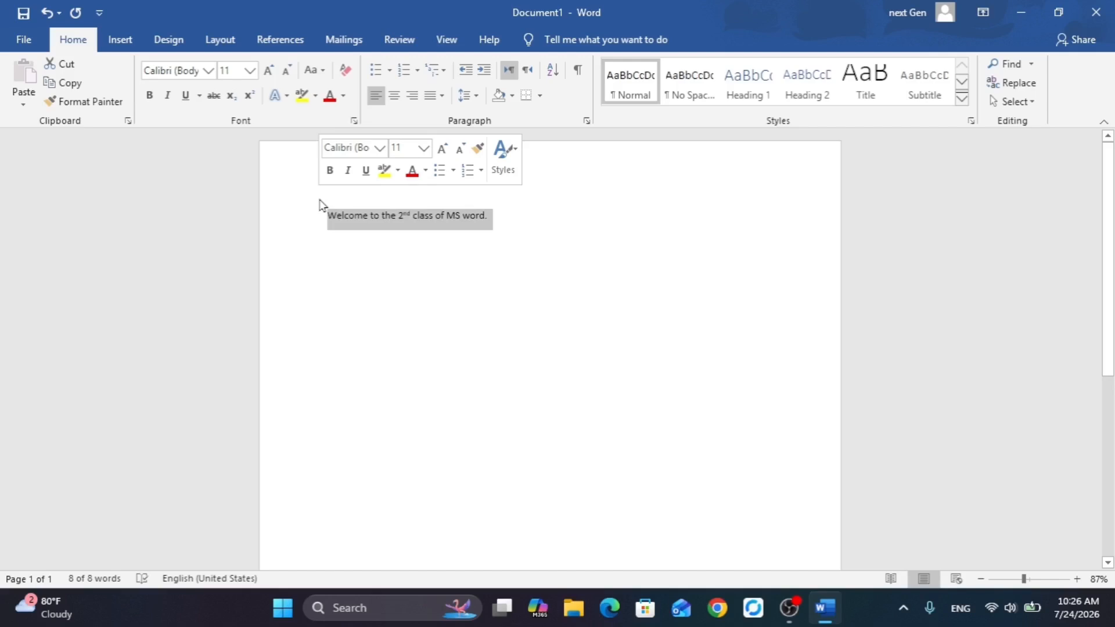
left_click(72, 84)
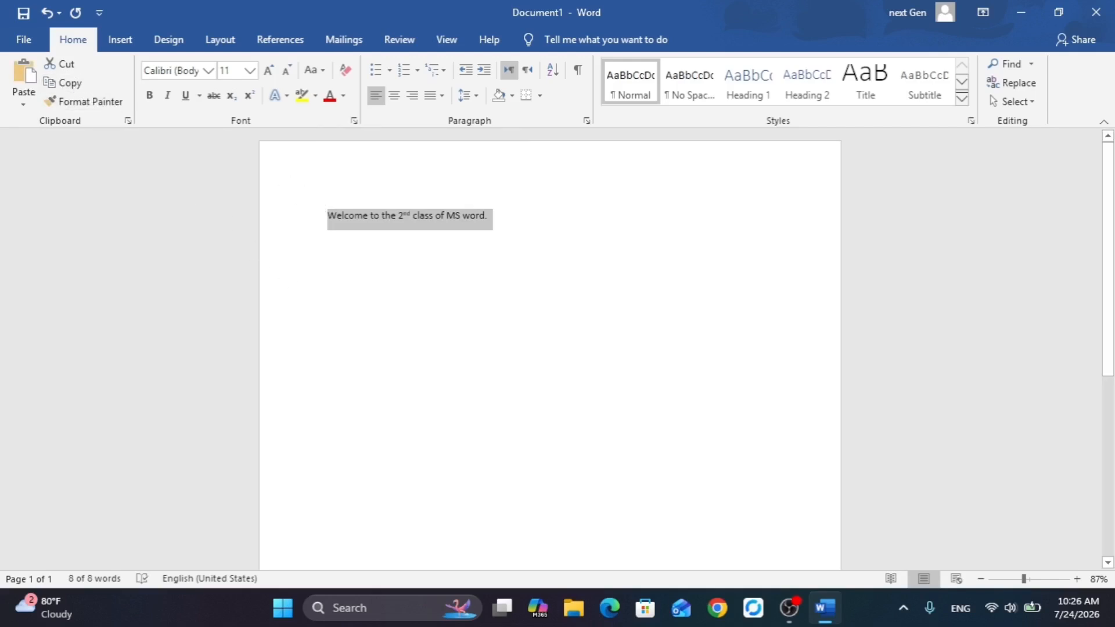
left_click_drag(326, 215, 498, 230)
left_click(497, 226)
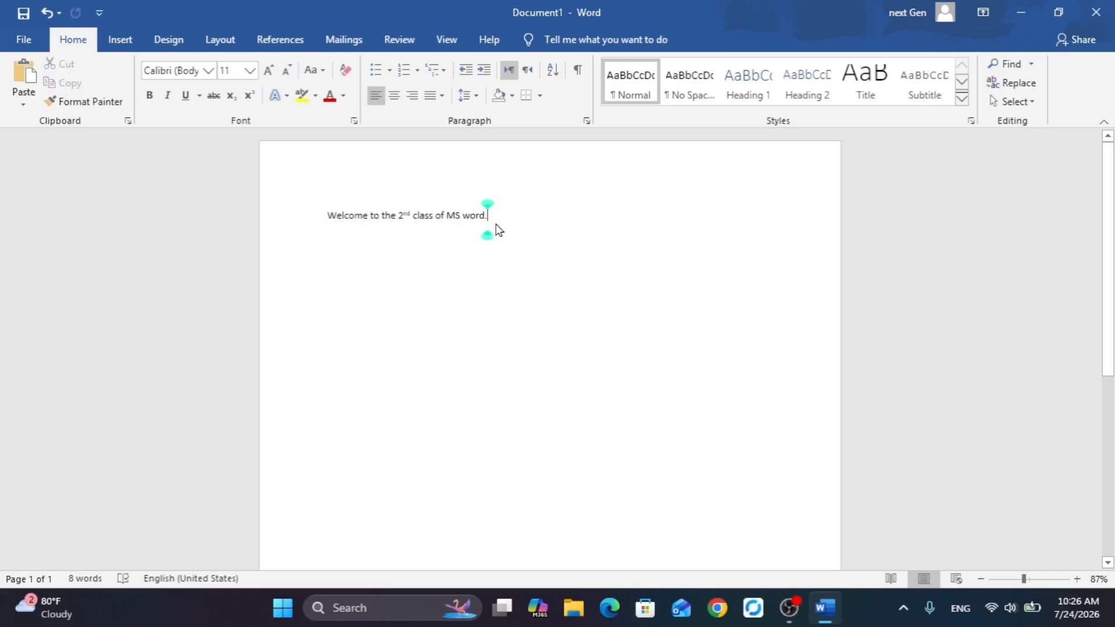
key("Return")
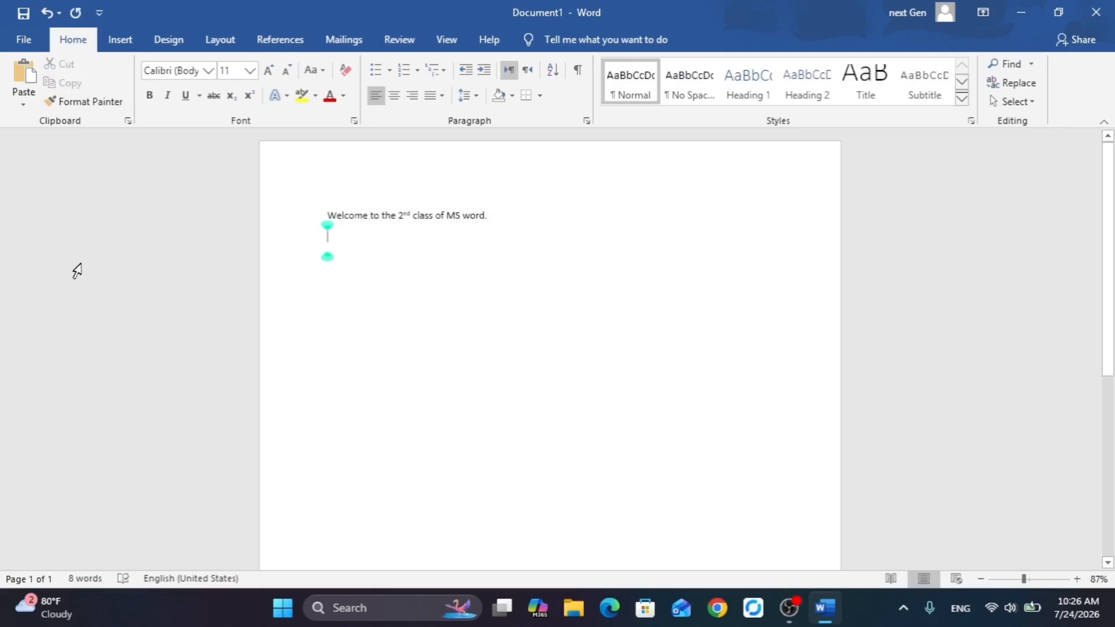
View the available paste options and open the default paste settings.
left_click(24, 102)
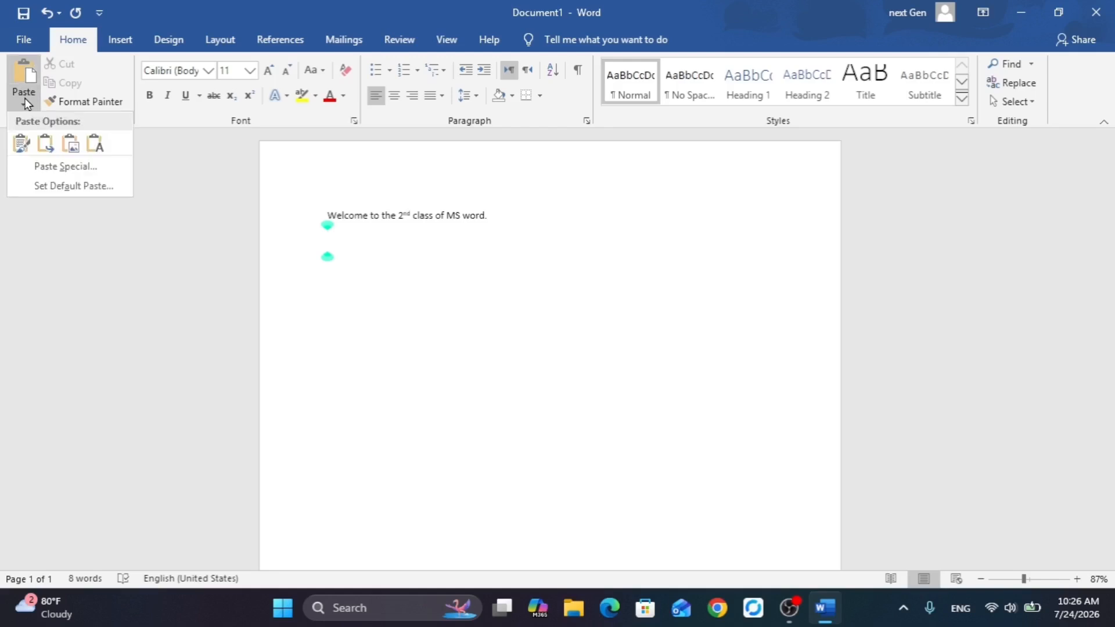
left_click(25, 97)
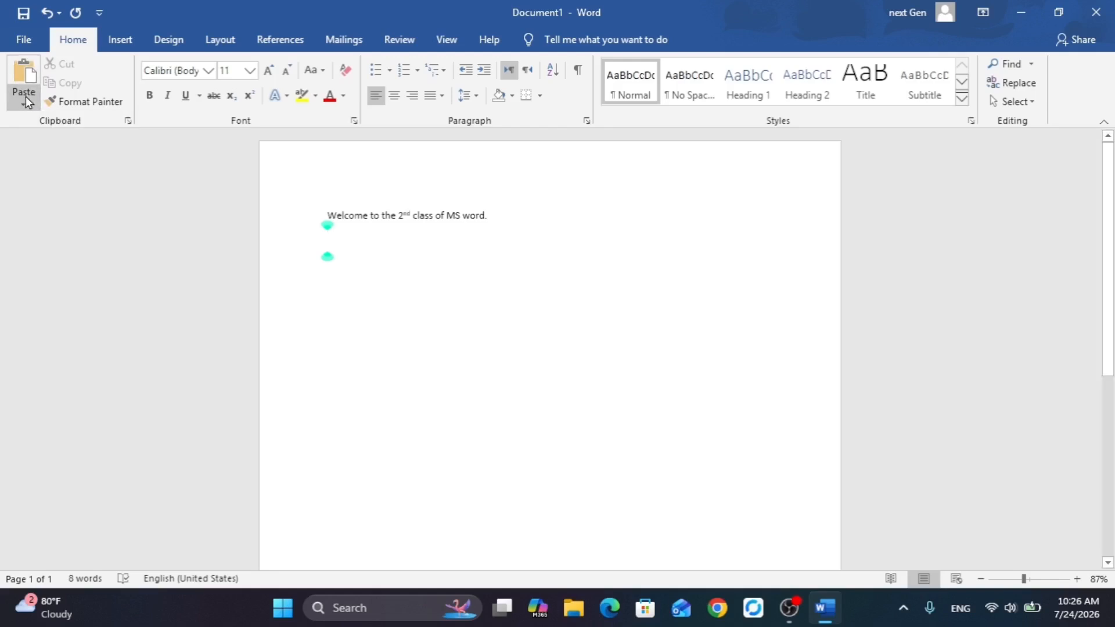
left_click(25, 97)
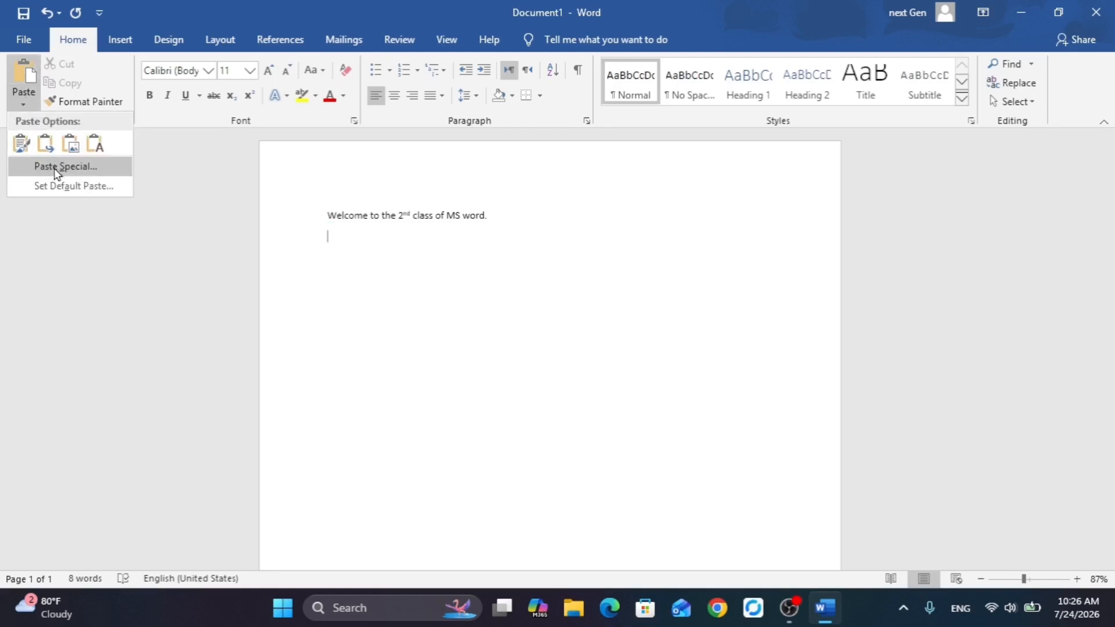
left_click(60, 193)
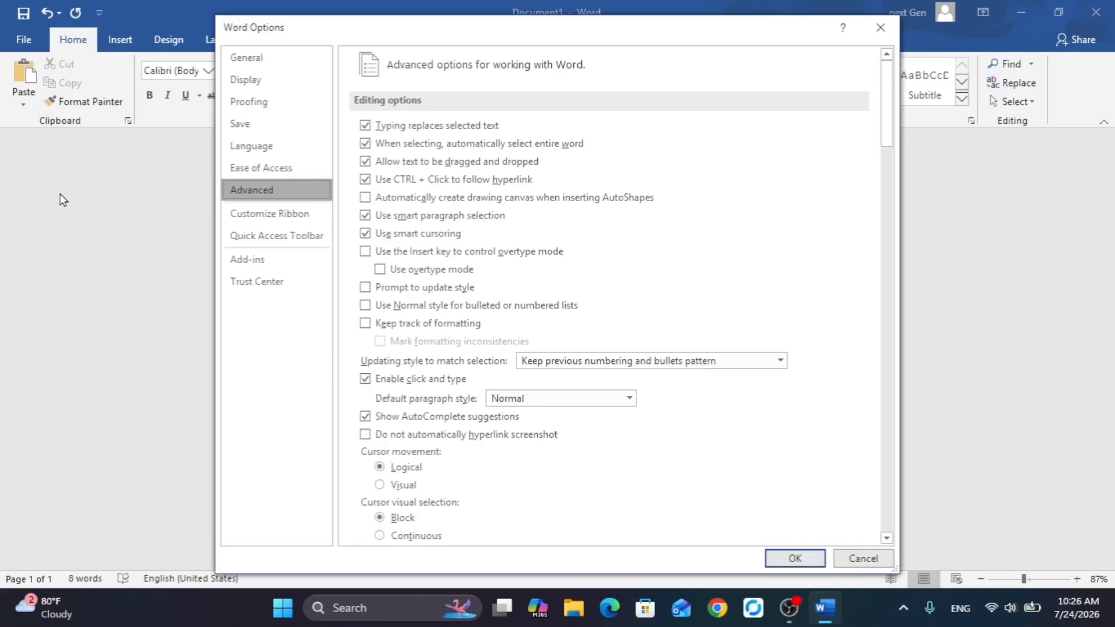